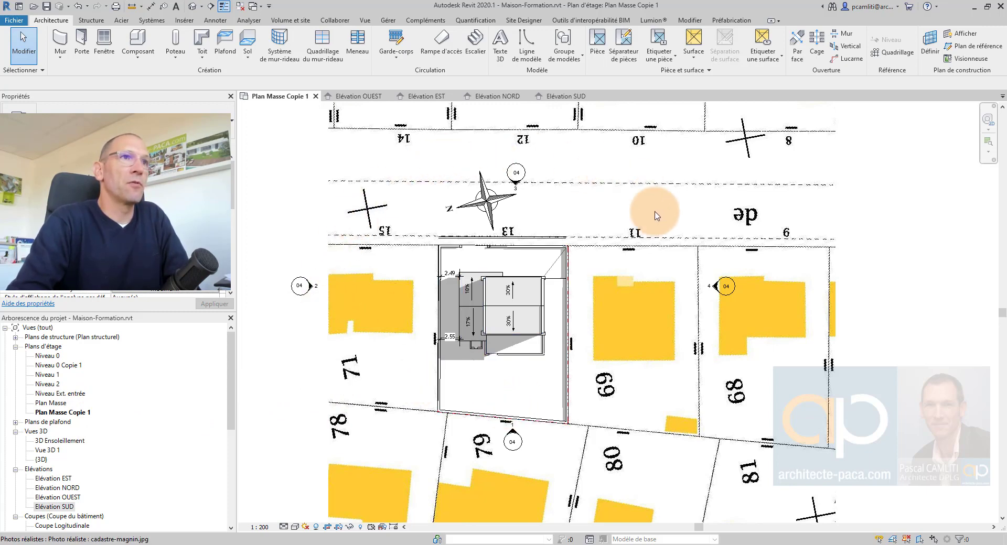
Inspect the elevation markers placed around the house on the site plan and the View commands used to create elevations.
click(525, 173)
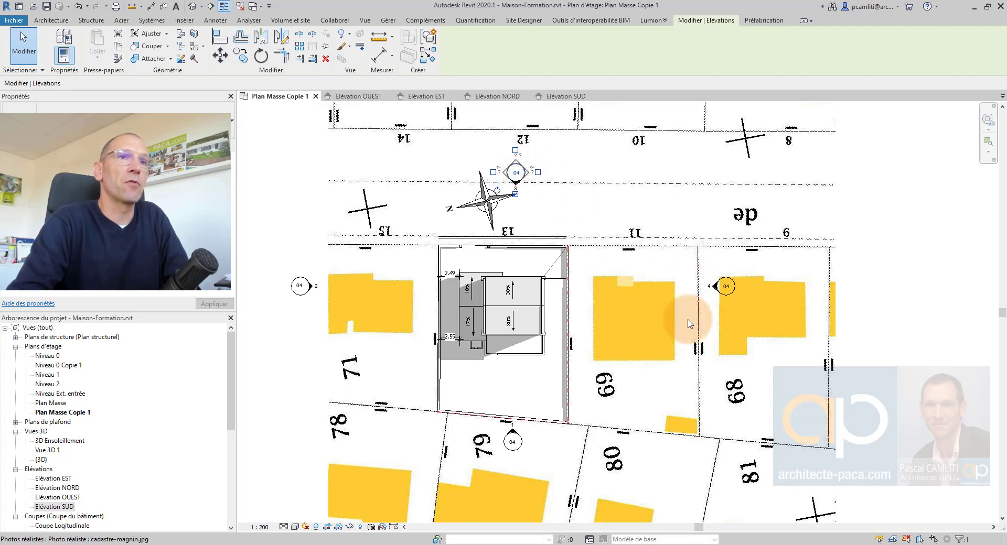
click(525, 443)
click(300, 295)
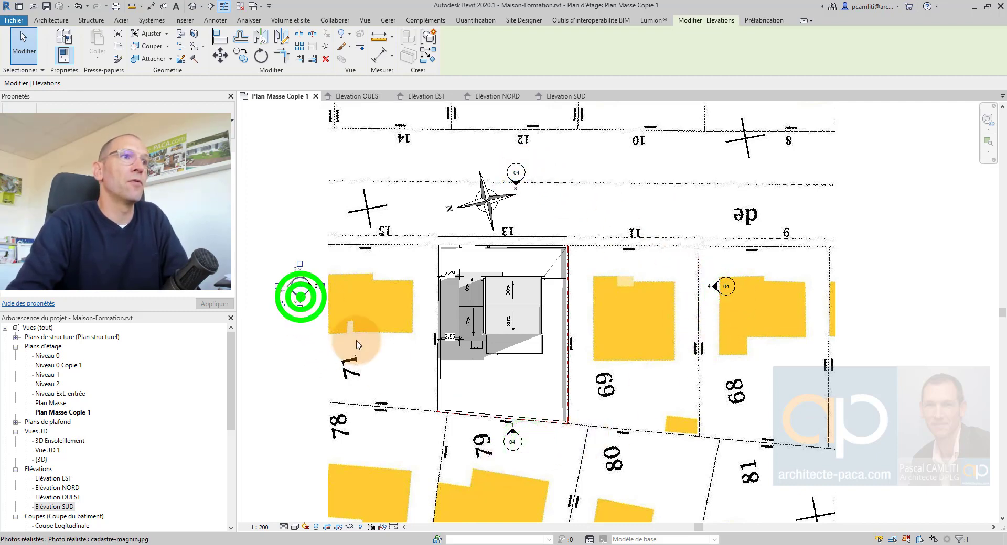
click(624, 306)
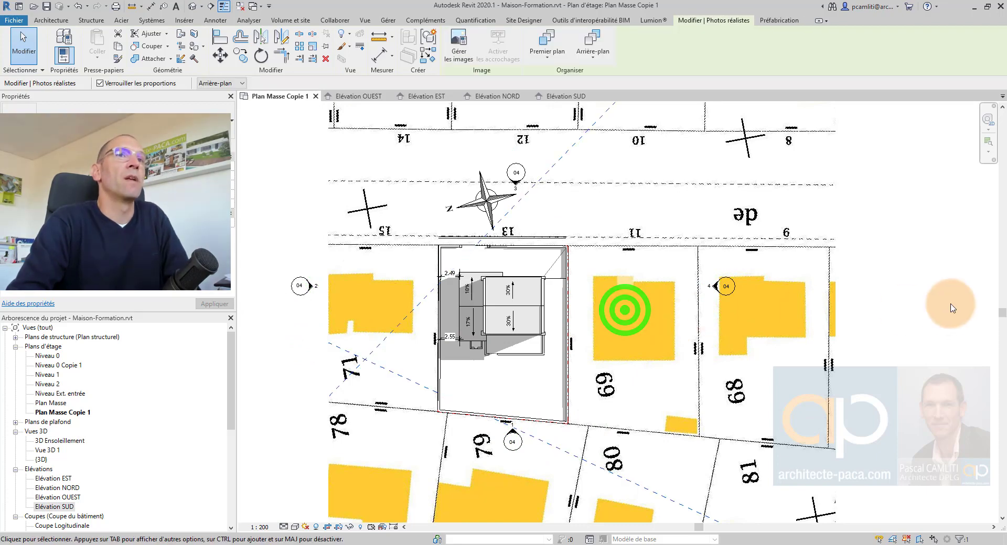
click(931, 301)
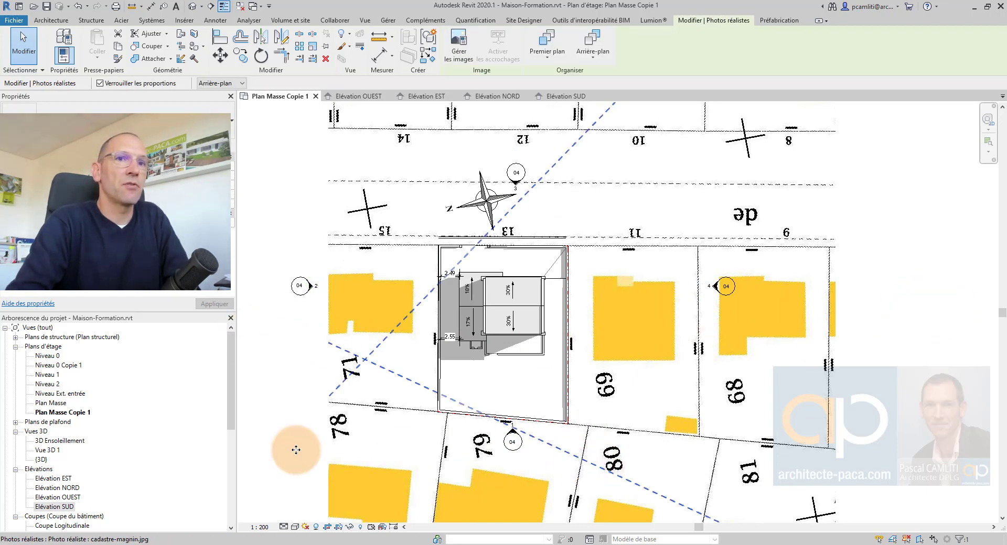
click(277, 449)
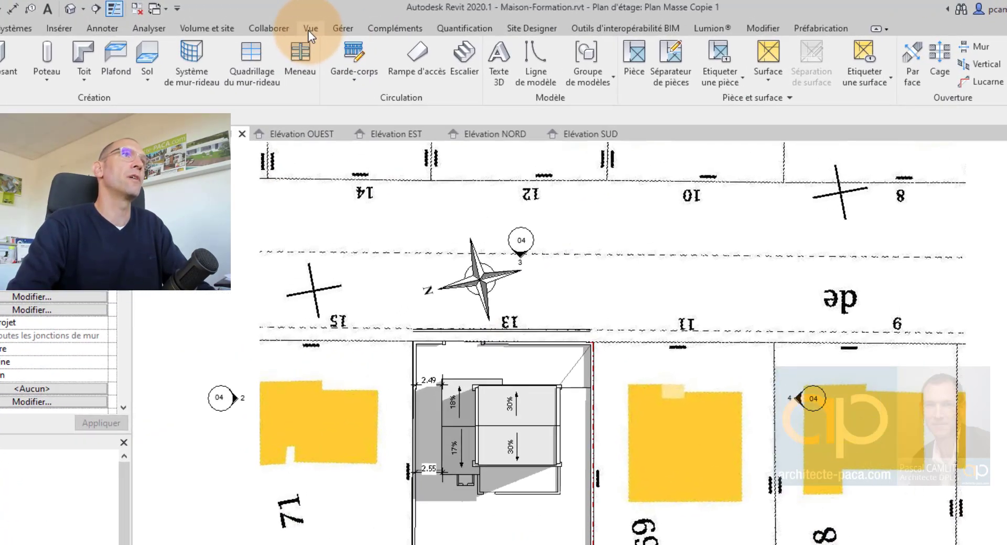
click(363, 21)
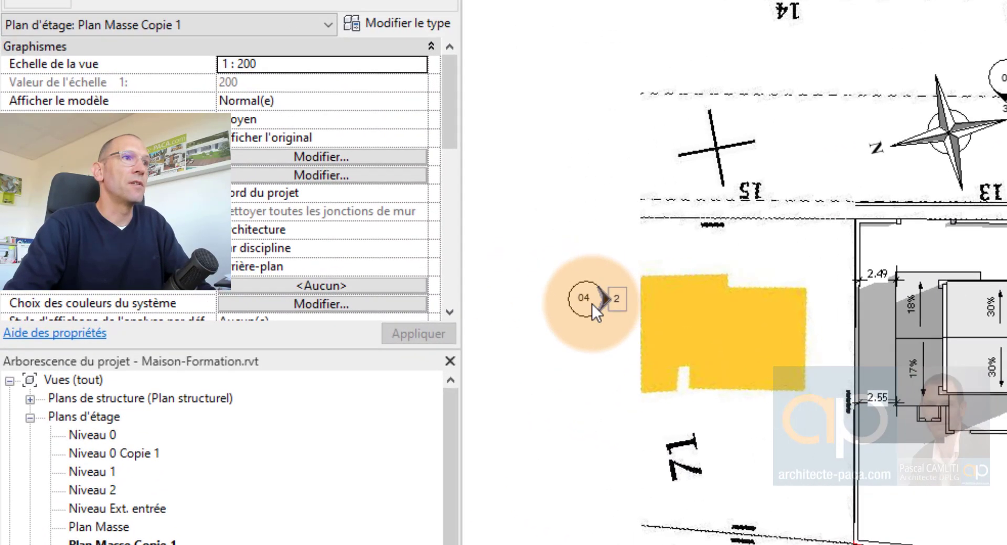
Try adding a second viewing direction to the marker of elevation 2, and delete the extra elevation view.
scroll(538, 301, up, 3)
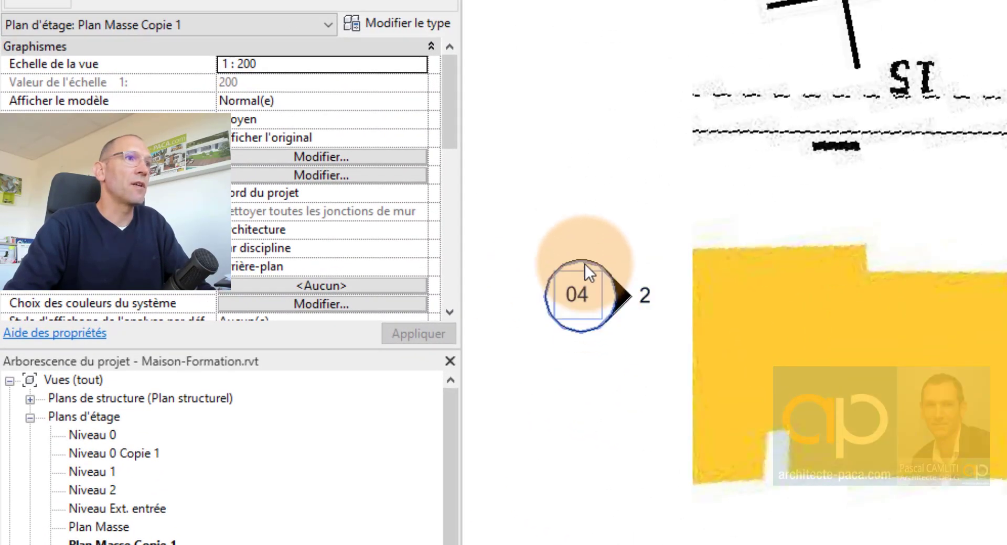
click(533, 264)
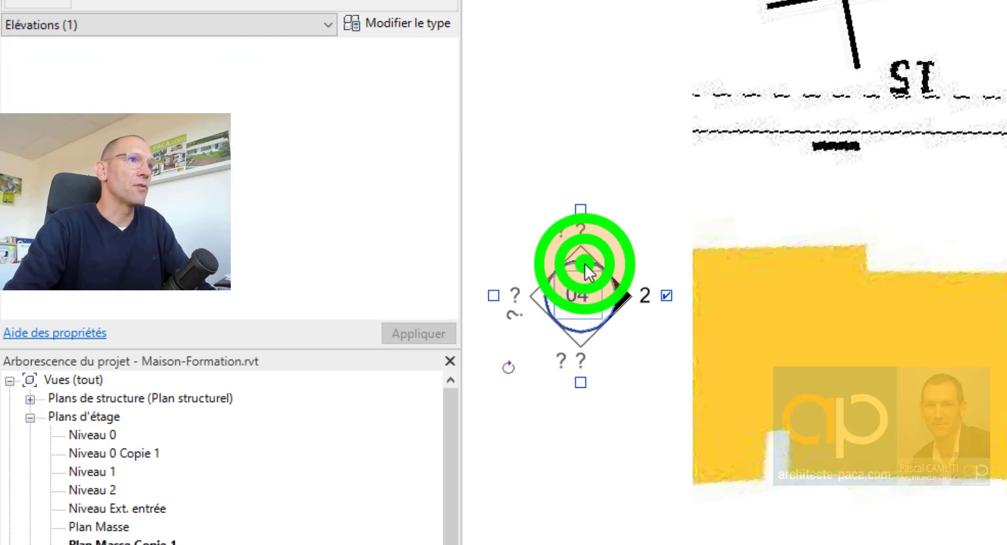
click(582, 207)
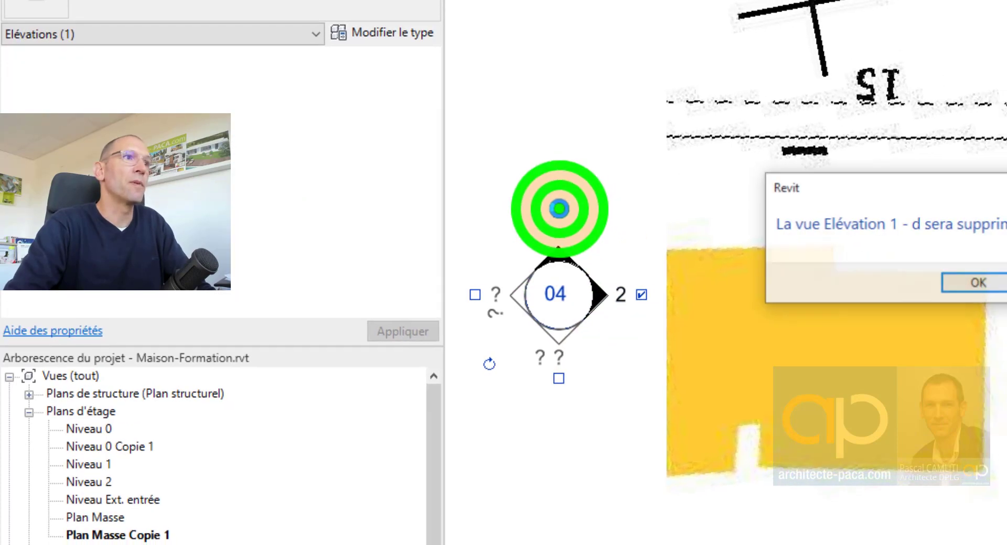
click(869, 286)
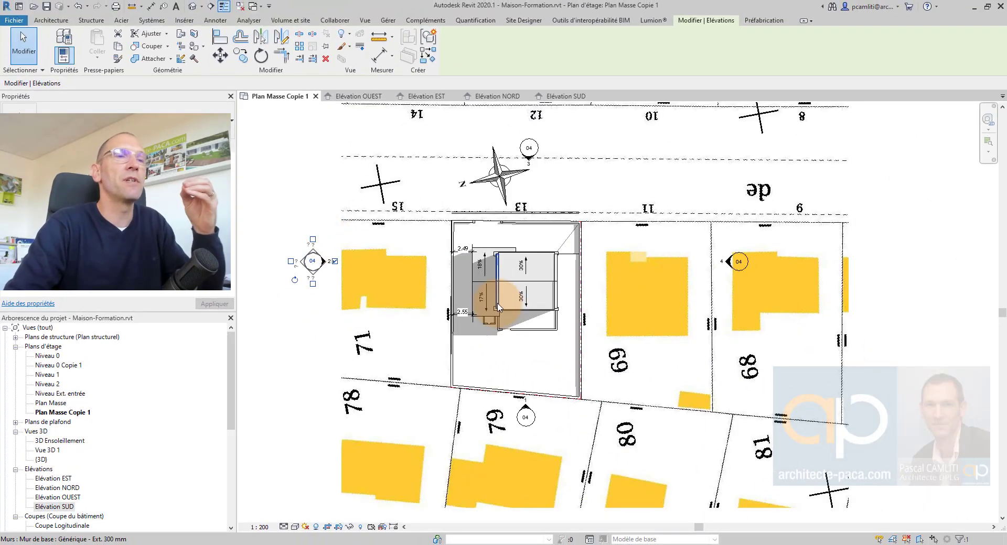
Move the cutting line of elevation 2 just outside the plot's side wall, extending both its ends and its view depth beyond the plot.
click(325, 269)
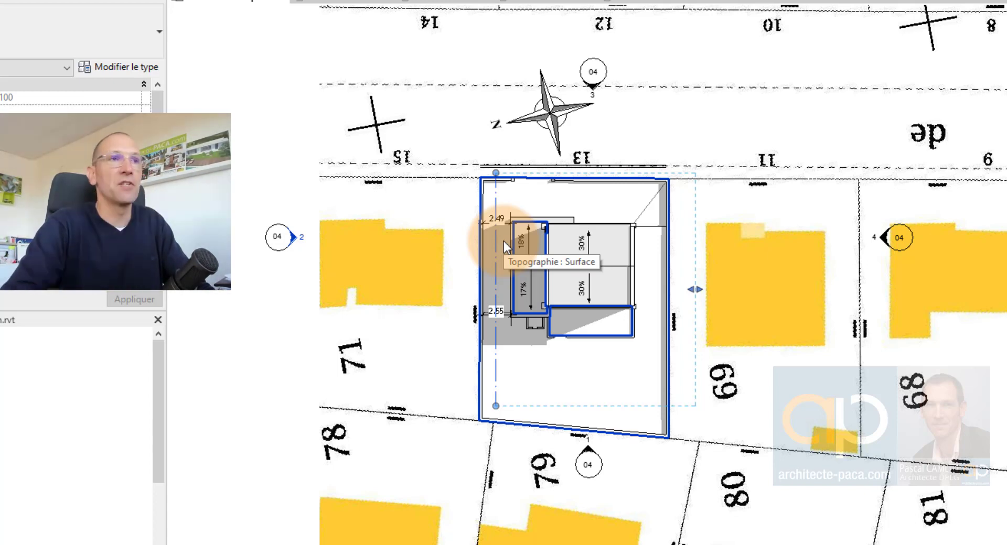
scroll(495, 253, up, 2)
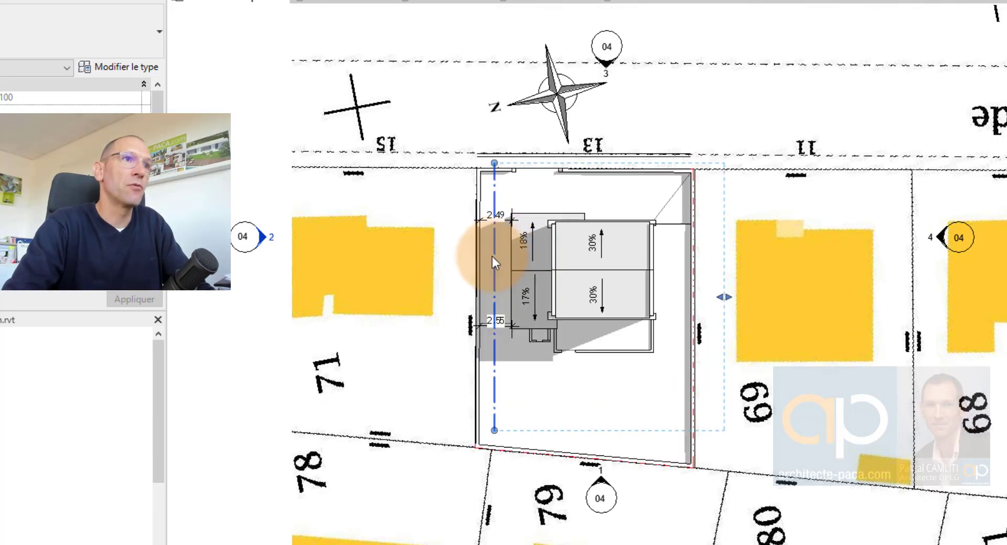
drag(492, 256, 467, 247)
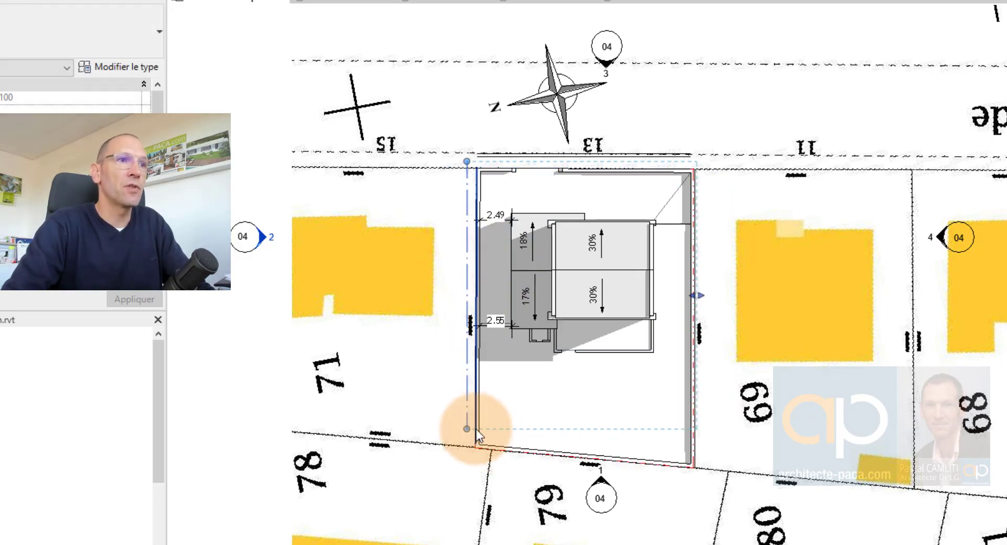
drag(467, 429, 472, 445)
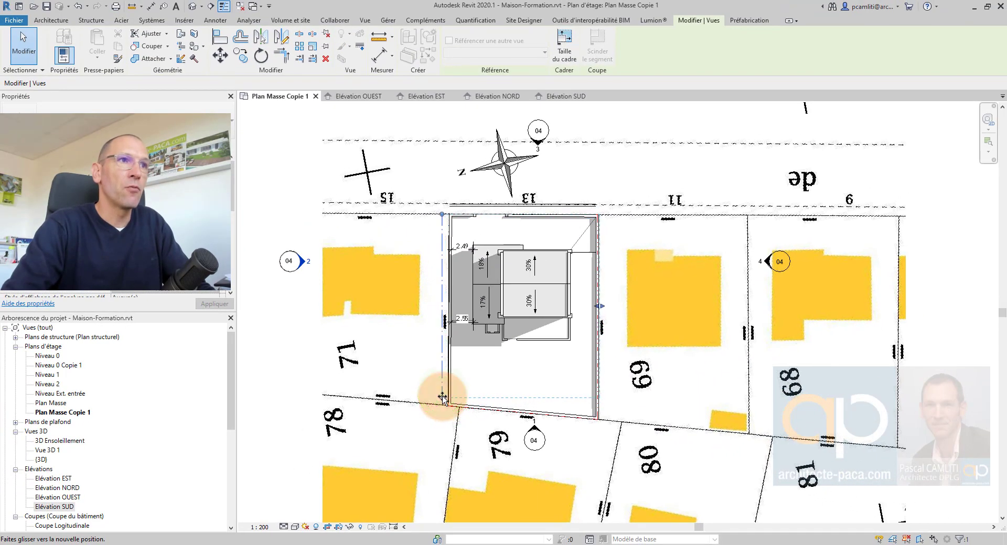
drag(442, 214, 442, 182)
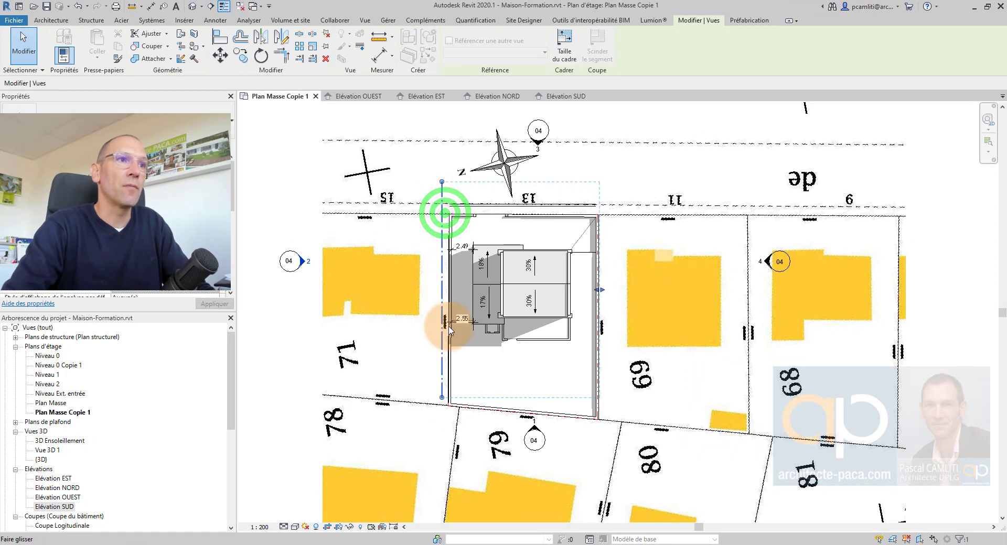
drag(442, 397, 441, 415)
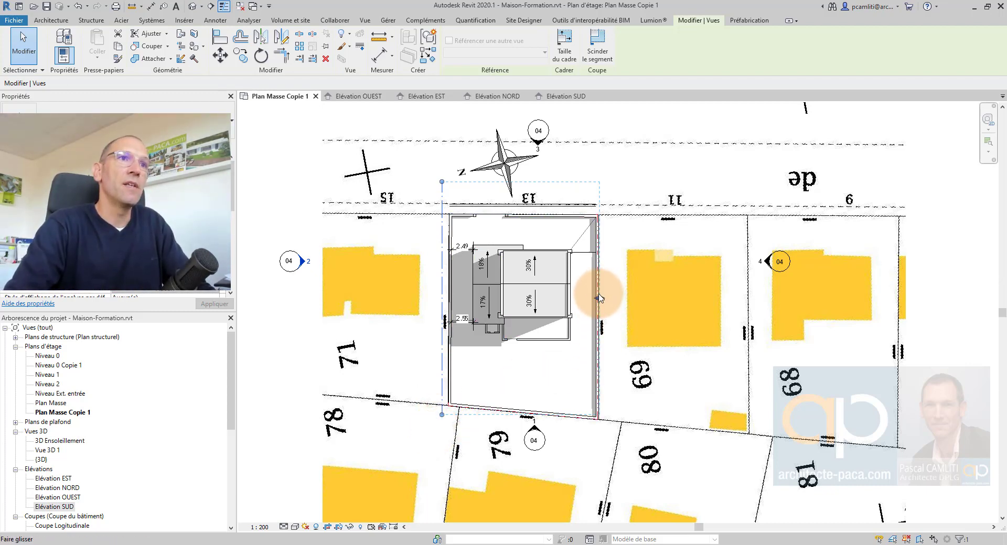
mouse_move(601, 297)
mouse_down()
mouse_move(629, 301)
mouse_move(612, 302)
mouse_up()
key(Escape)
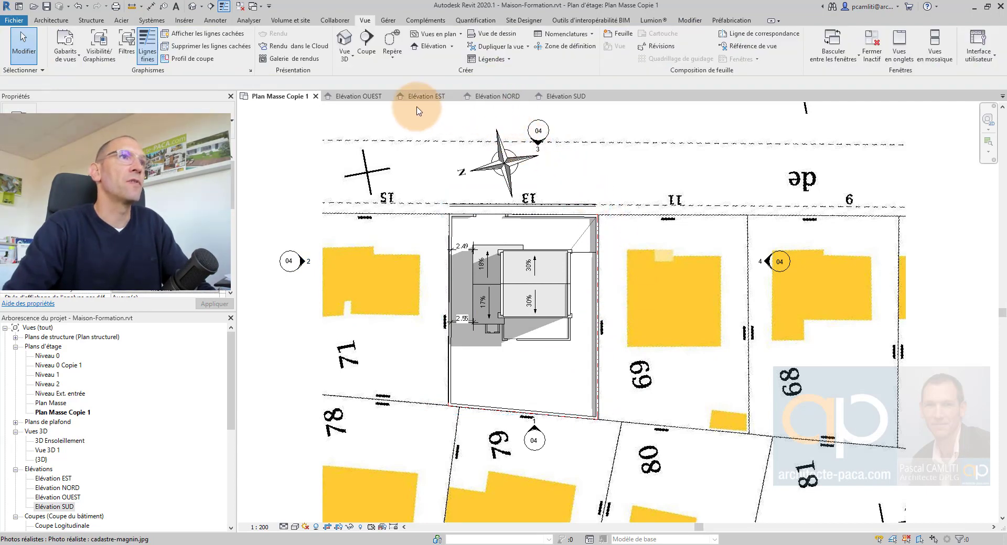
Check the Elevation OUEST view and shorten its cutting line on the Plan Masse Copie 1 plan to inside the plot's side walls.
click(366, 99)
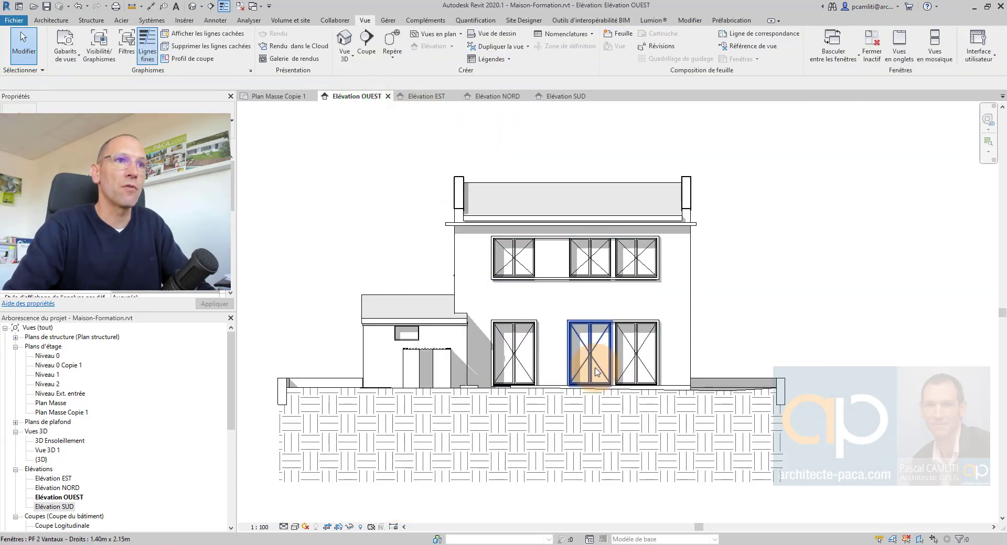
click(277, 96)
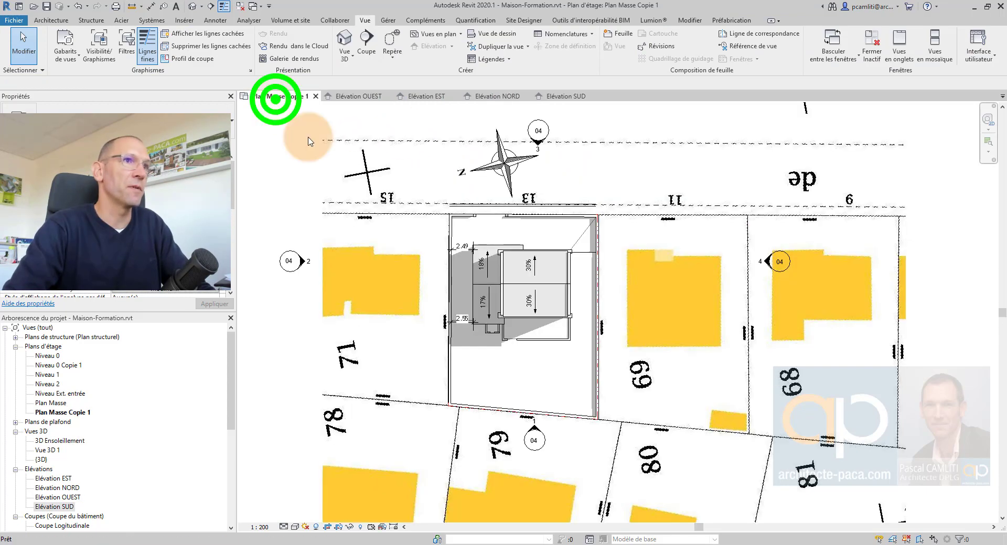
click(535, 431)
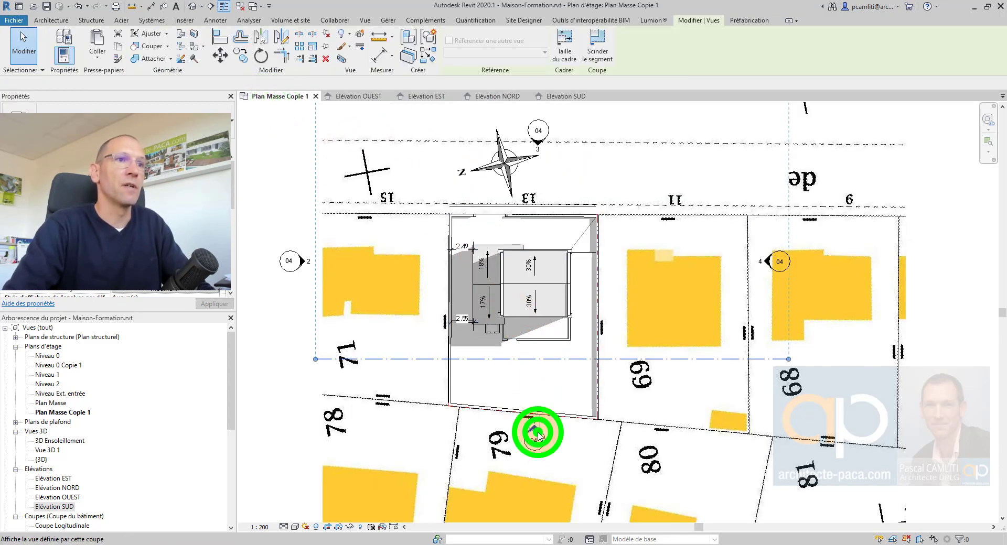
click(790, 360)
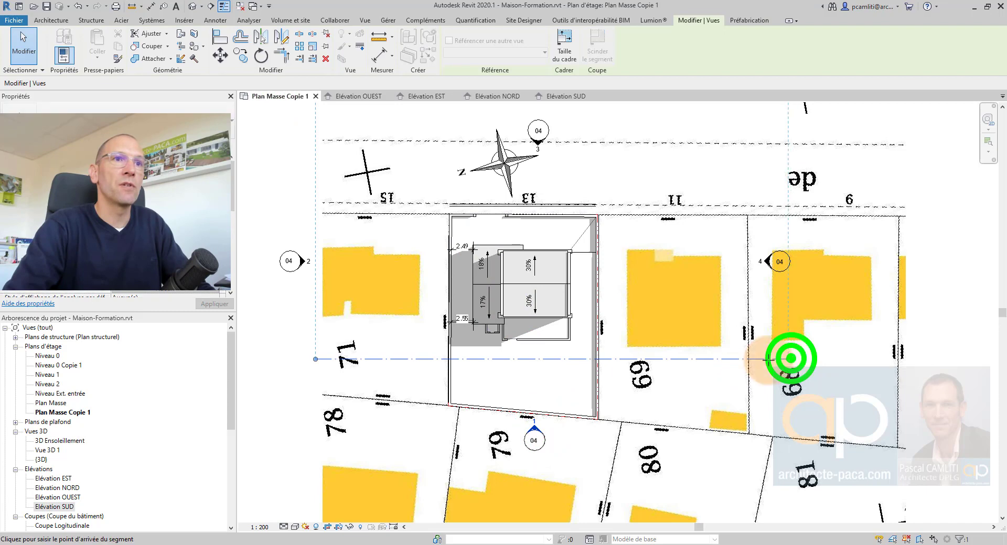
click(586, 360)
click(315, 360)
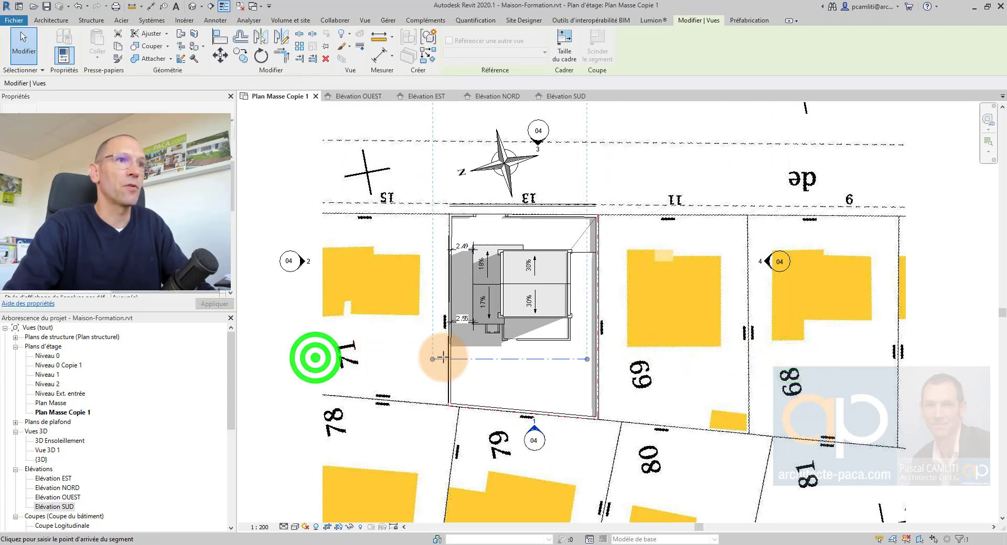
click(462, 359)
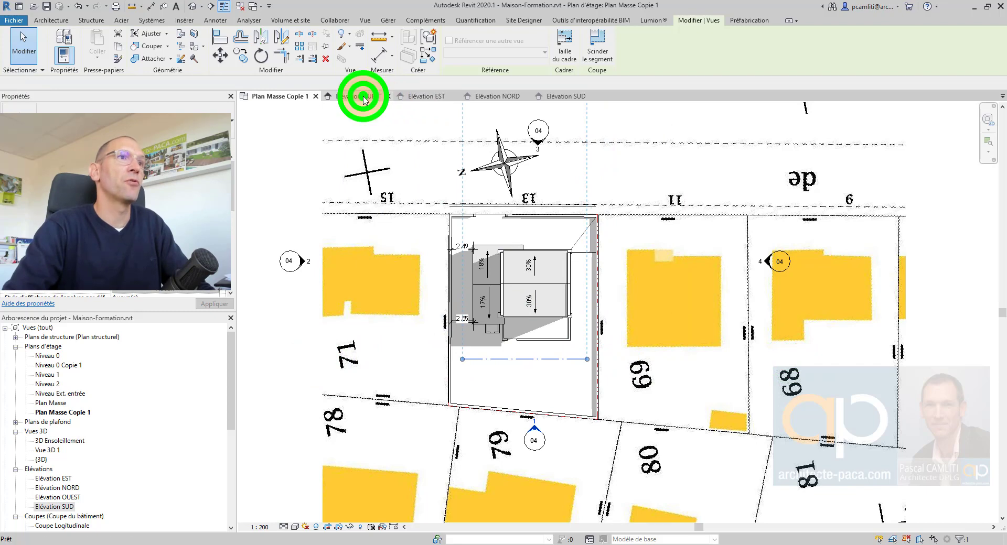
Display the crop region in Elevation OUEST and tighten its upper and lower edges around the house and ground.
click(365, 100)
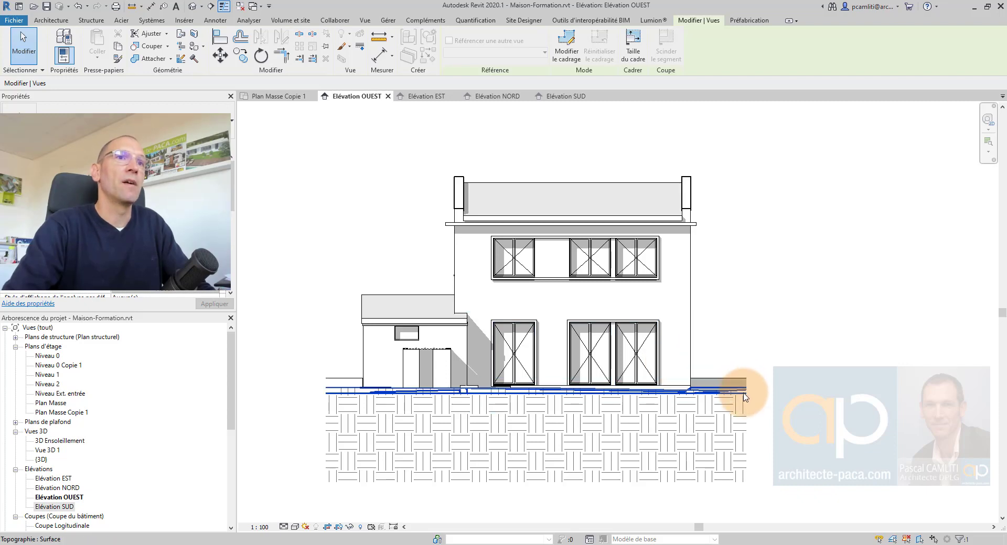
click(339, 528)
scroll(326, 362, down, 2)
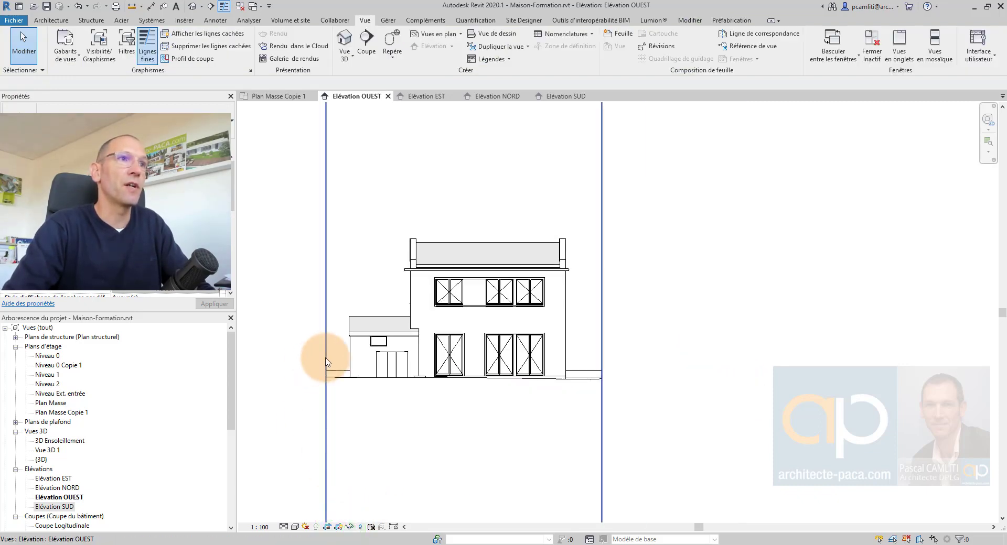
scroll(326, 362, down, 2)
click(404, 116)
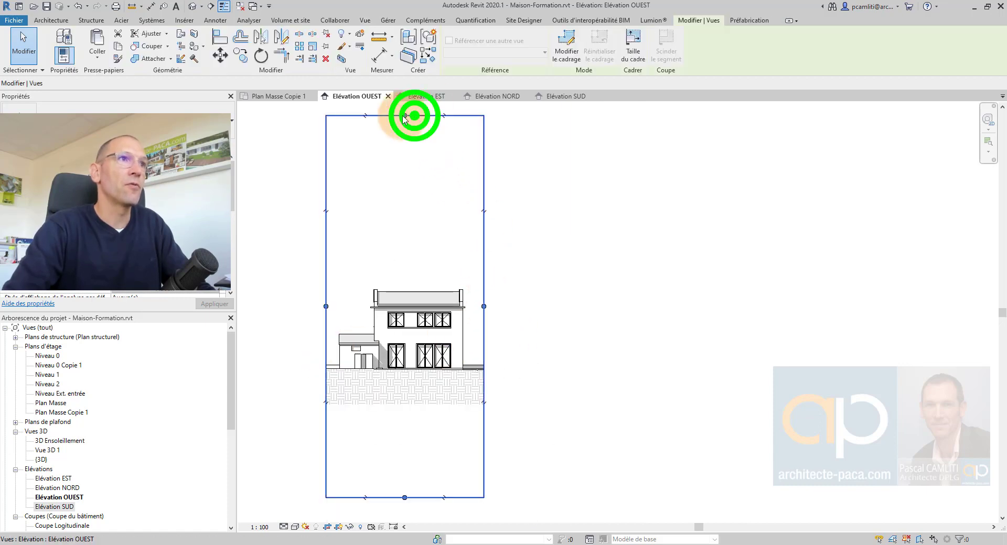
drag(404, 116, 405, 241)
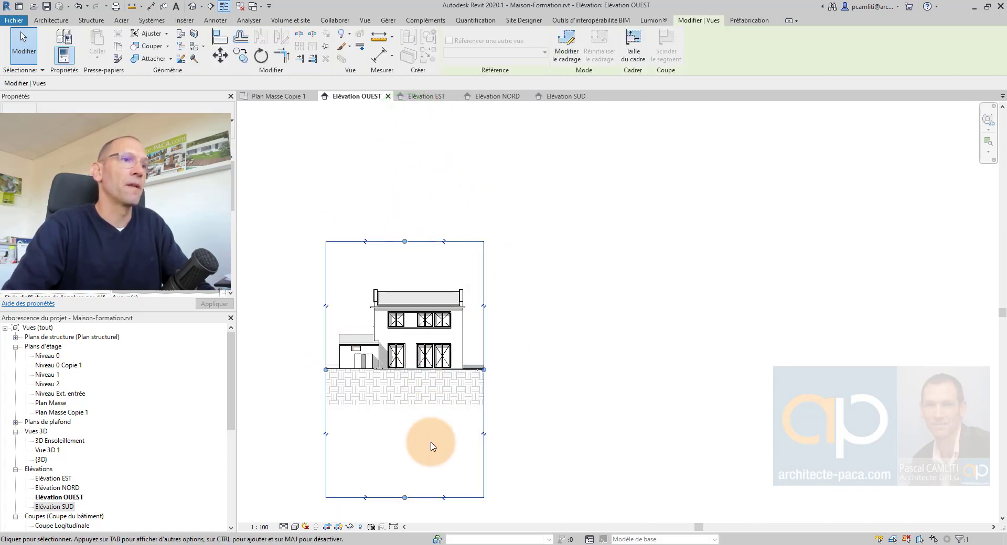
drag(404, 497, 410, 402)
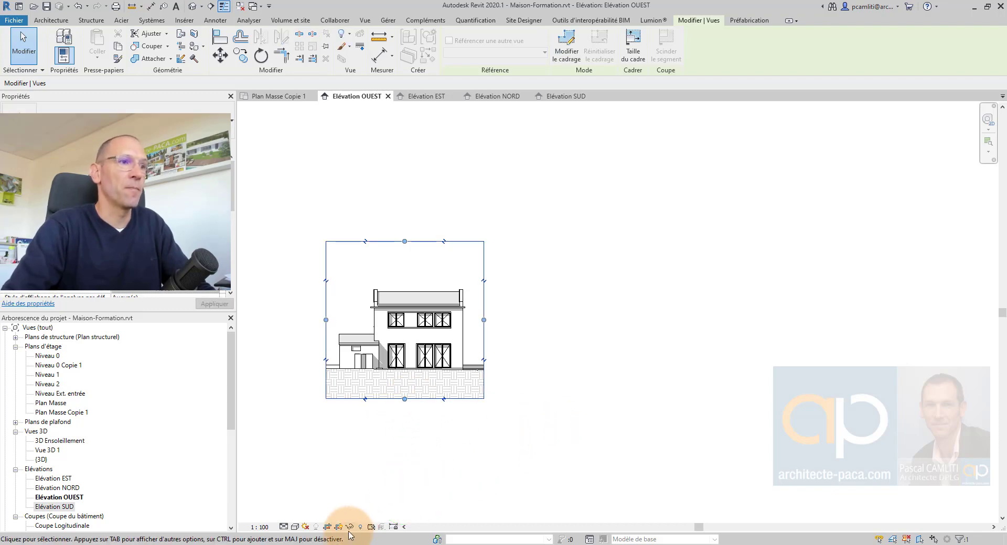
click(454, 451)
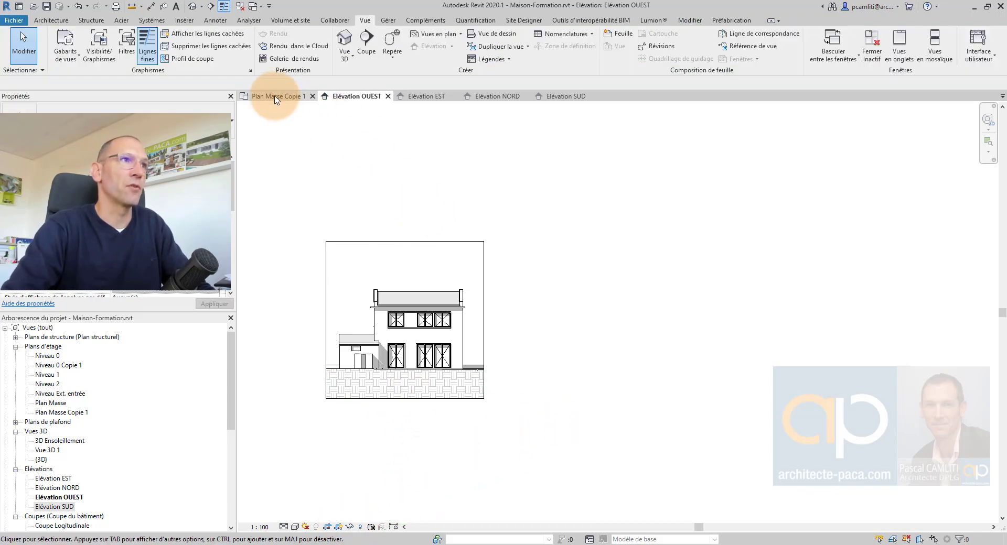
Place both ends of the Elevation OUEST cutting line just beyond the plot's side walls on the Plan Masse Copie 1 plan.
click(276, 96)
click(532, 429)
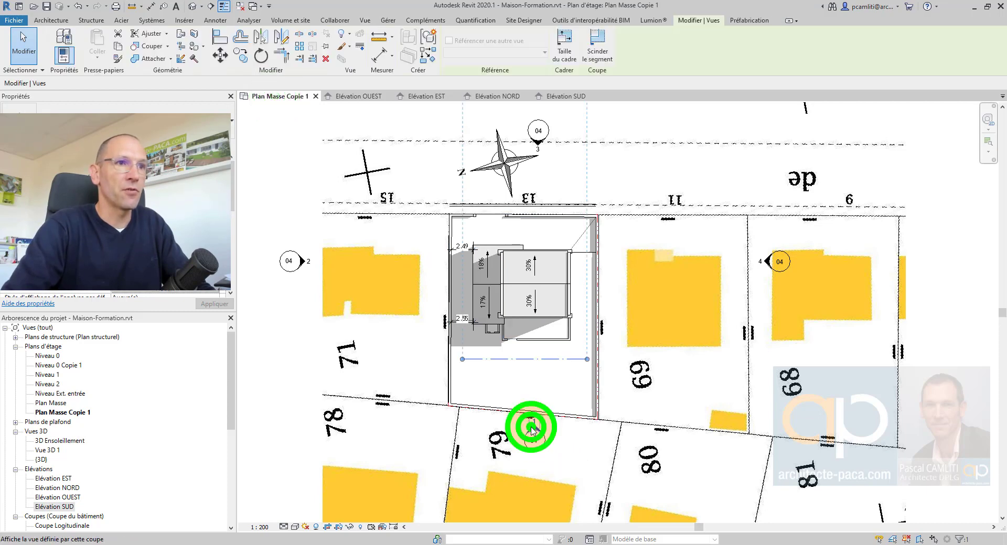
drag(588, 360, 607, 359)
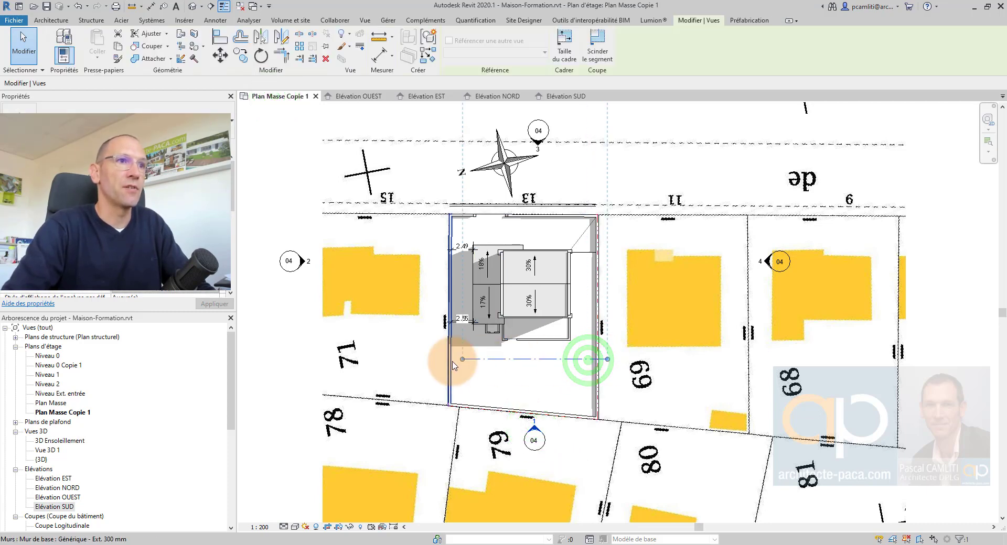
drag(462, 359, 439, 359)
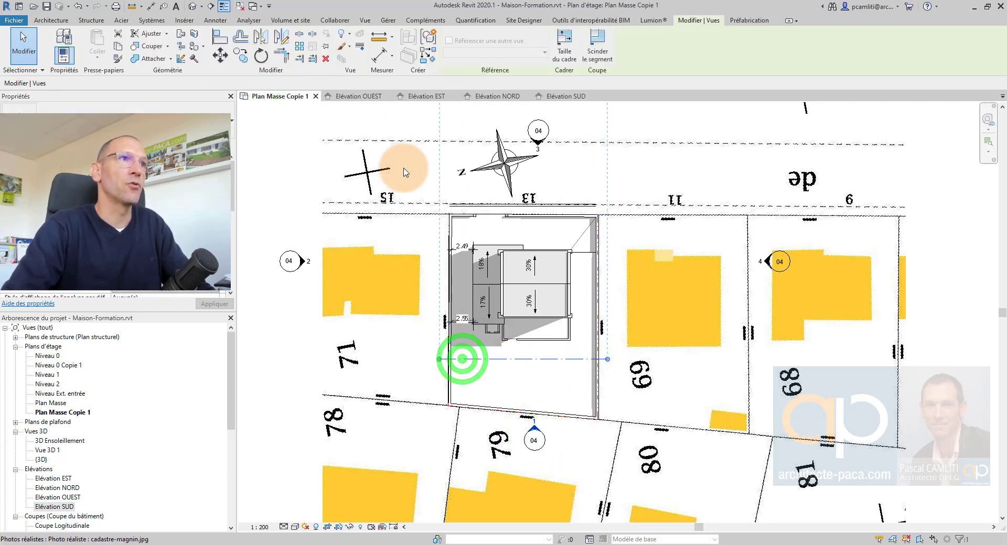
Check the widened Elevation OUEST view with both boundary walls and hide its crop region.
click(359, 96)
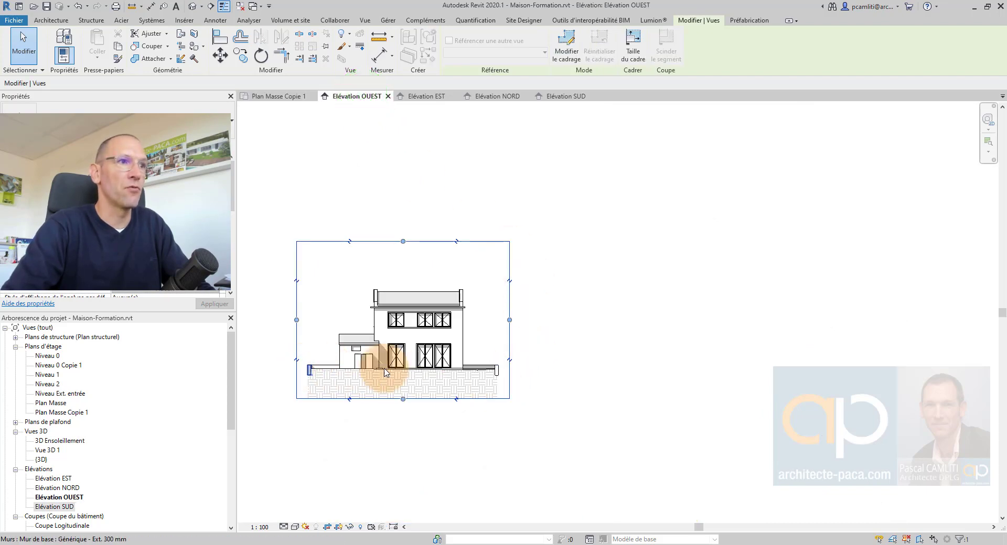
click(616, 338)
scroll(627, 324, up, 4)
middle_drag(583, 339, 816, 336)
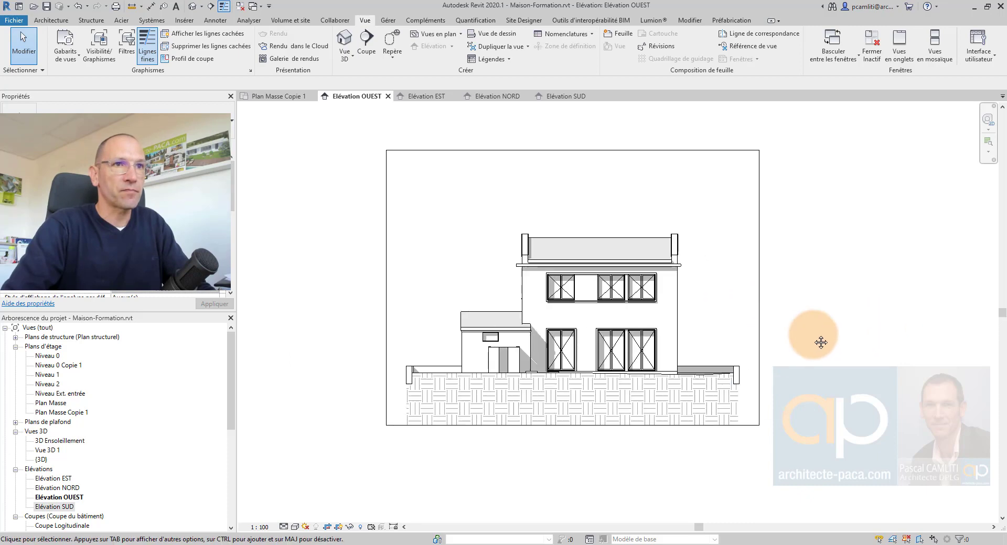
scroll(708, 306, up, 3)
mouse_move(708, 306)
middle_down()
mouse_move(768, 350)
mouse_move(699, 339)
middle_up()
scroll(768, 350, down, 2)
scroll(770, 354, down, 1)
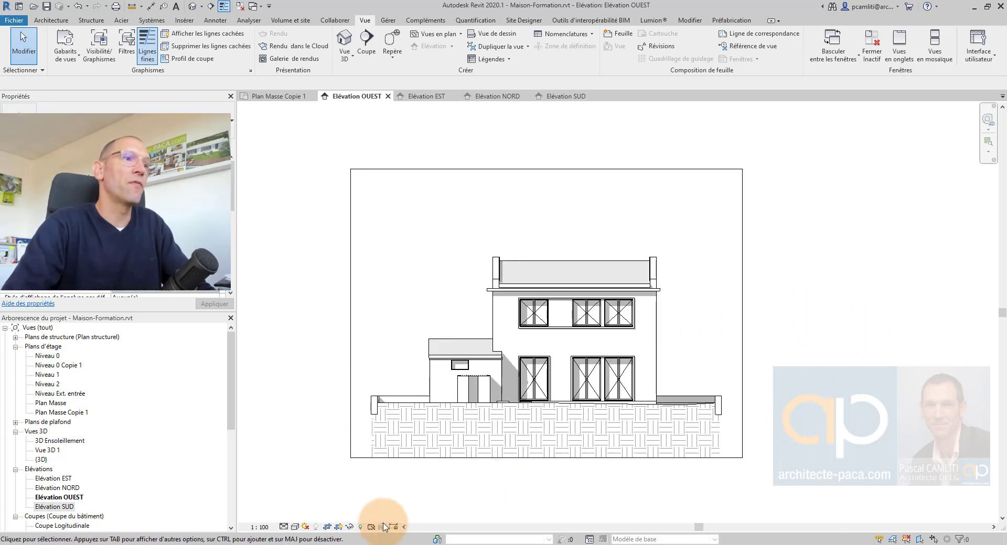
click(340, 527)
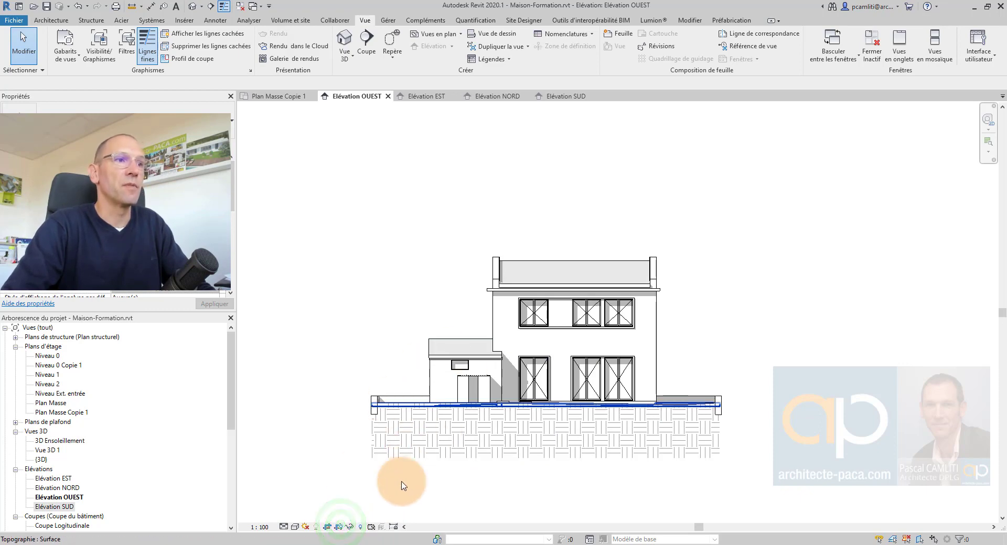